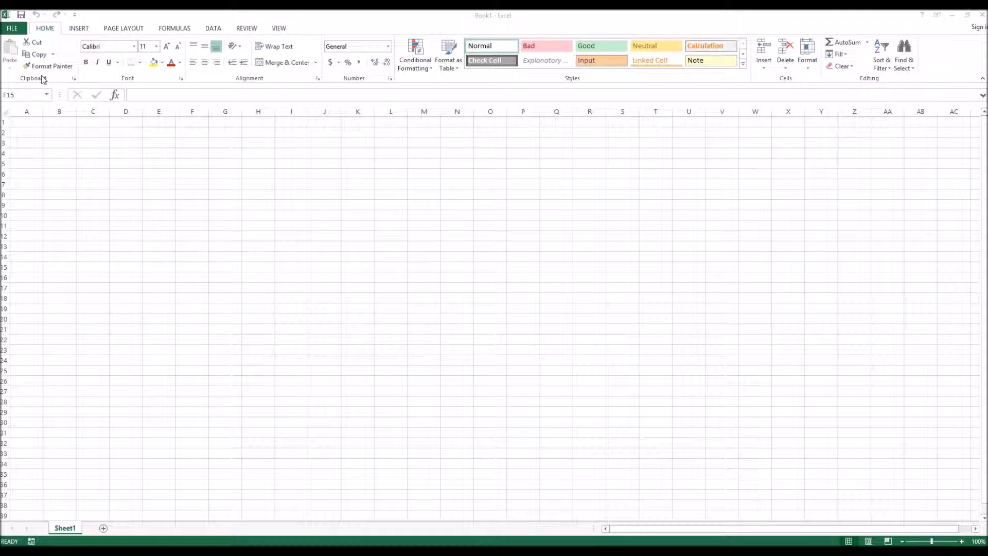
# Customize the ribbon to show the Developer tab among the main tabs.
pyautogui.click(18, 28)
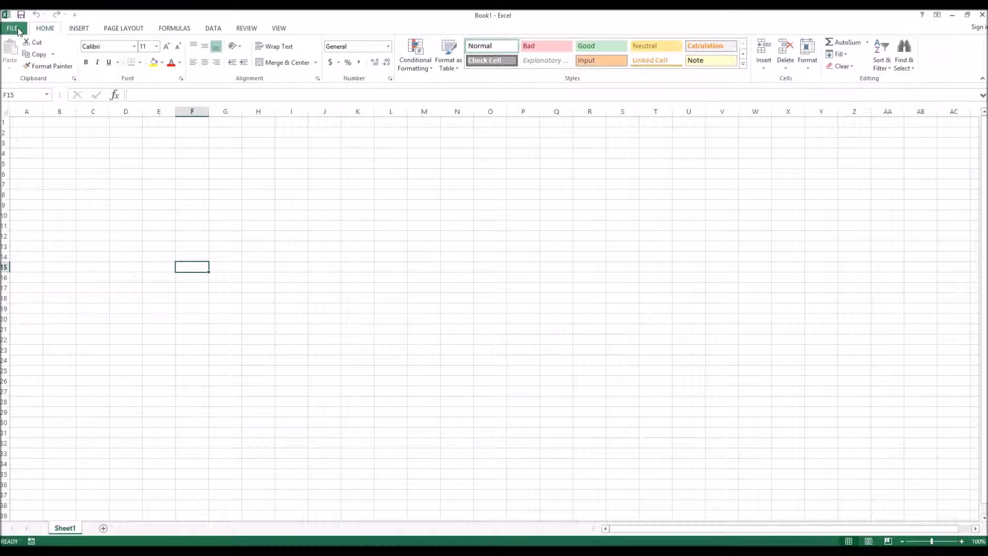
pyautogui.click(17, 28)
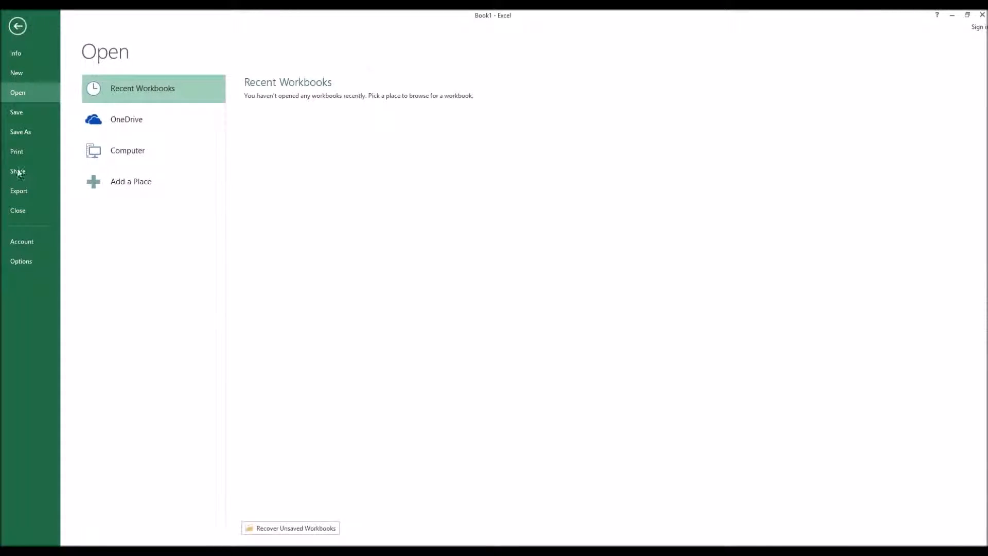
pyautogui.click(20, 261)
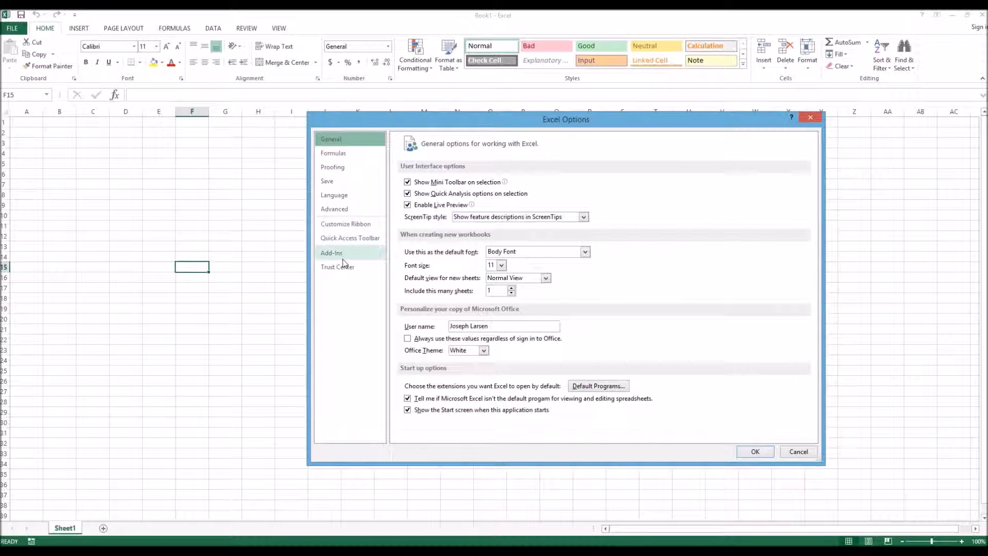
pyautogui.click(352, 224)
pyautogui.click(637, 327)
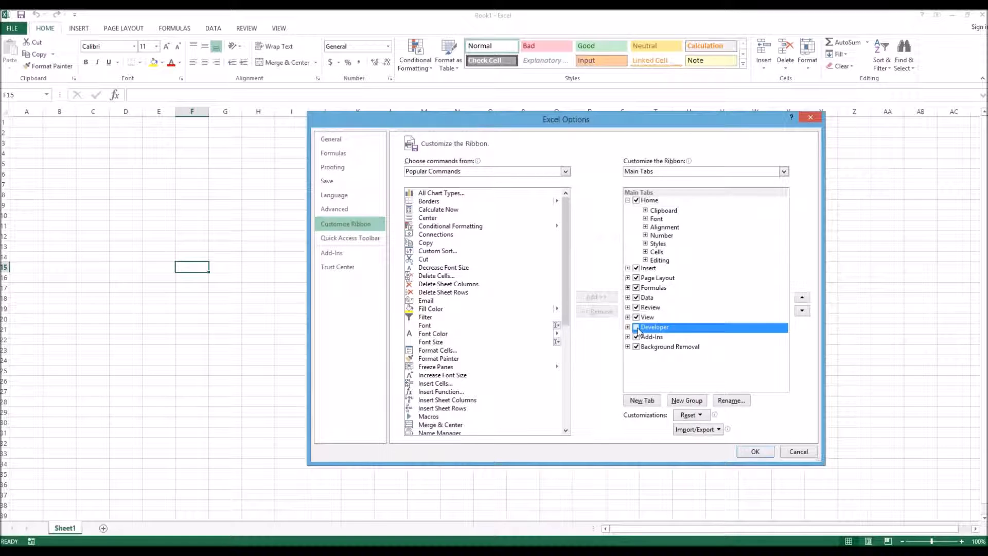
pyautogui.click(754, 453)
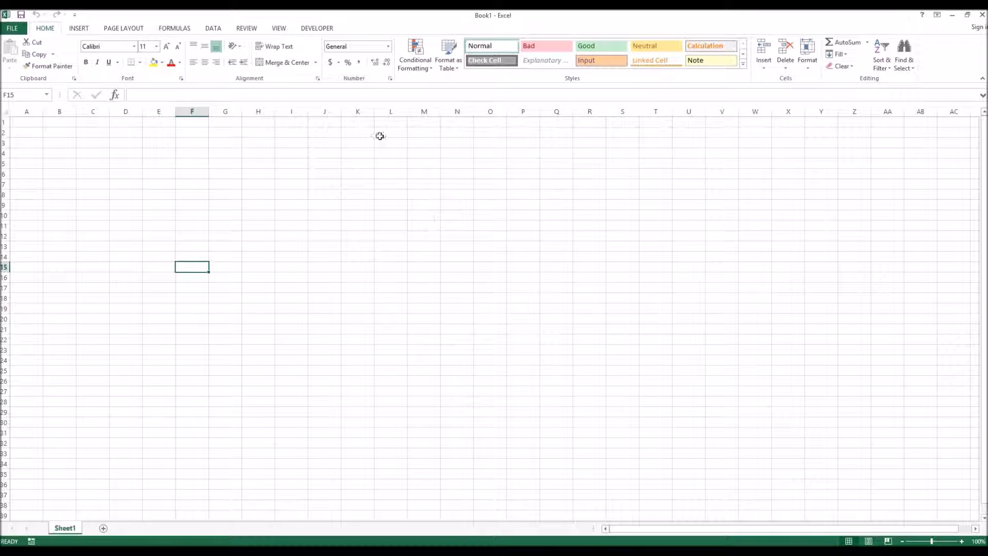
# With cell A1 selected, set up a new macro recording named Financial_Template.
pyautogui.click(319, 27)
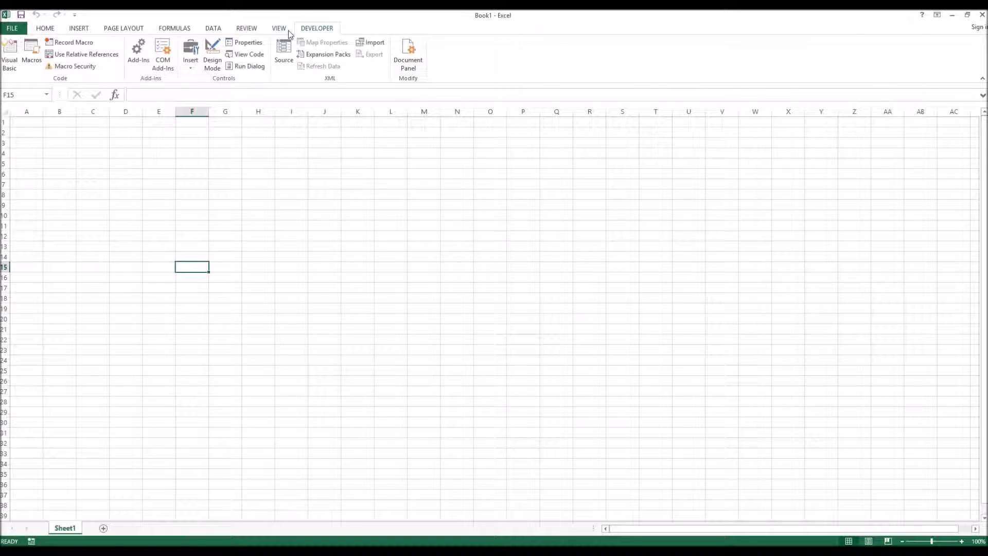
pyautogui.click(26, 131)
pyautogui.click(26, 122)
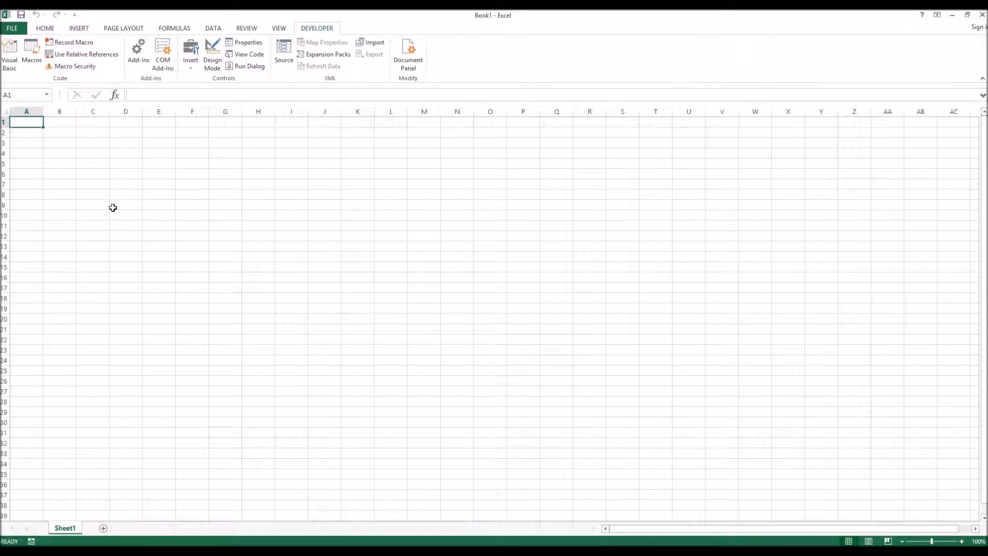
pyautogui.click(70, 41)
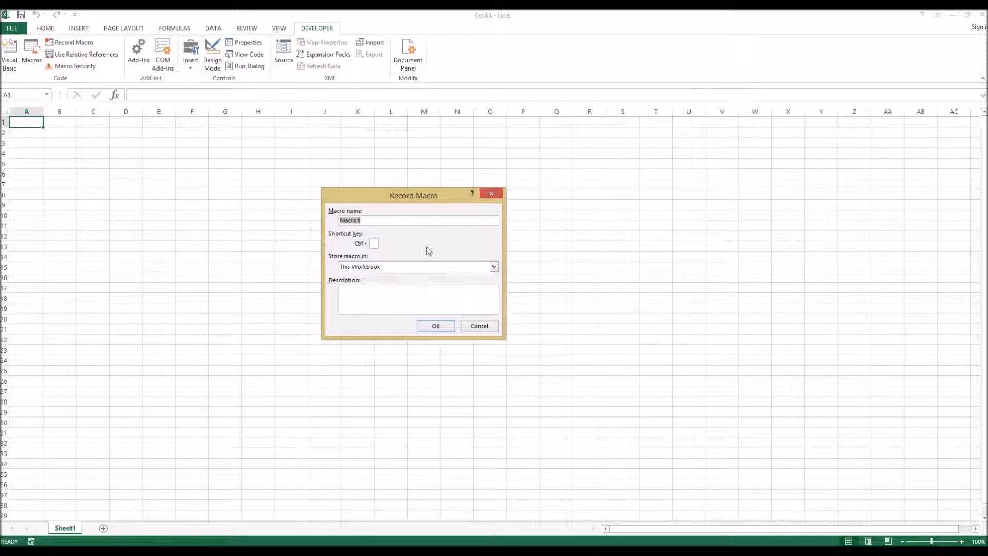
pyautogui.write('f')
pyautogui.press('BackSpace')
pyautogui.write('Financial_Template')
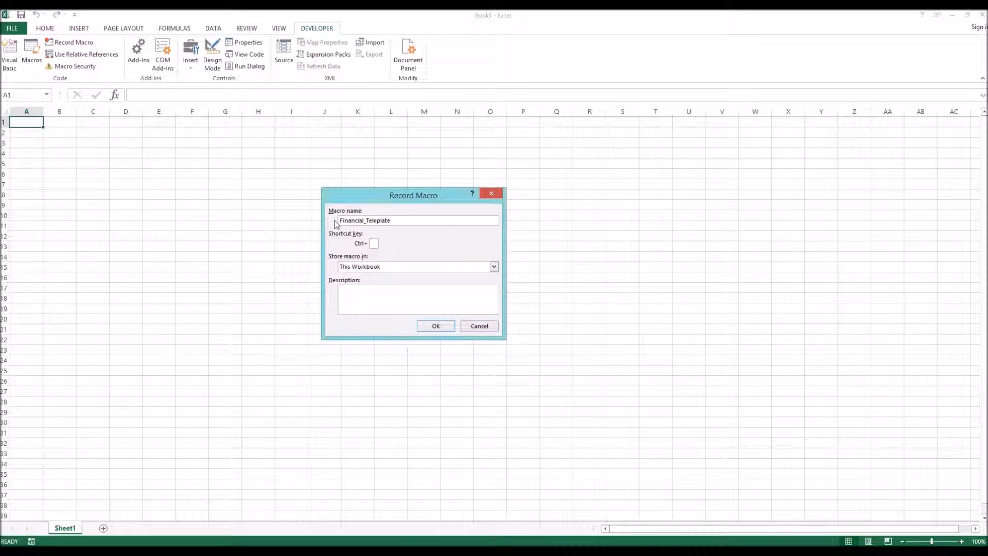
# Assign Ctrl+Shift+D as the macro's shortcut key.
pyautogui.doubleClick(365, 220)
pyautogui.click(375, 243)
pyautogui.write('D')
pyautogui.write('s')
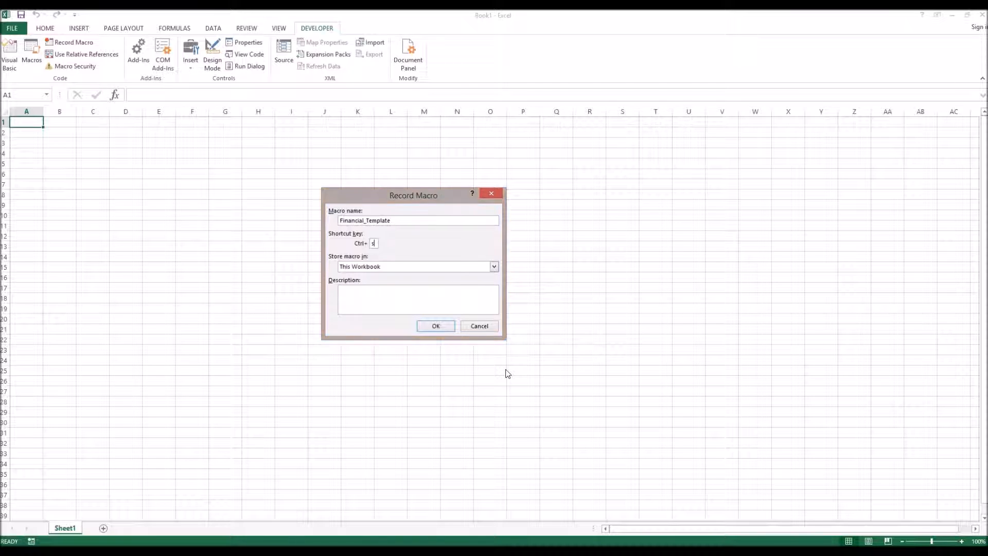
pyautogui.press('BackSpace')
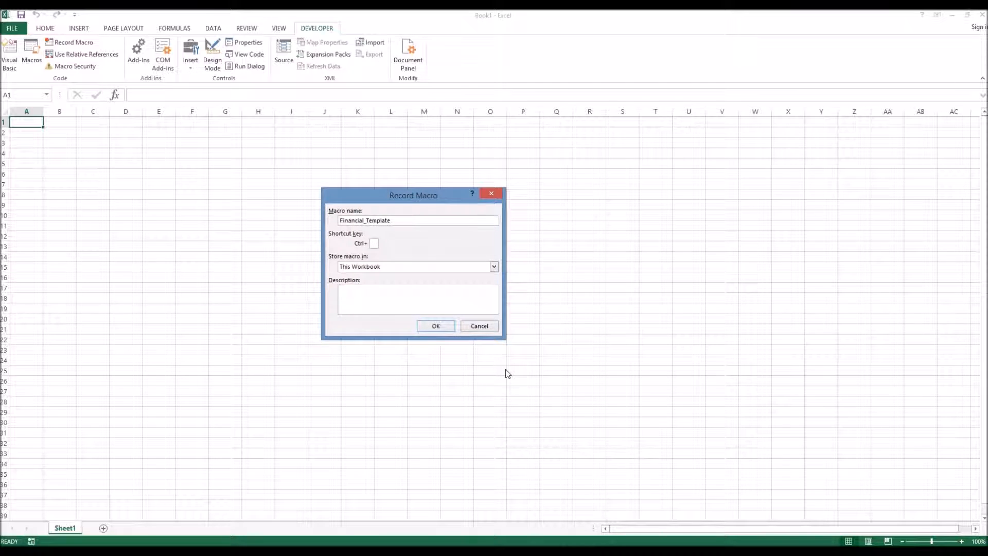
pyautogui.write('S')
pyautogui.press('BackSpace')
pyautogui.write('D')
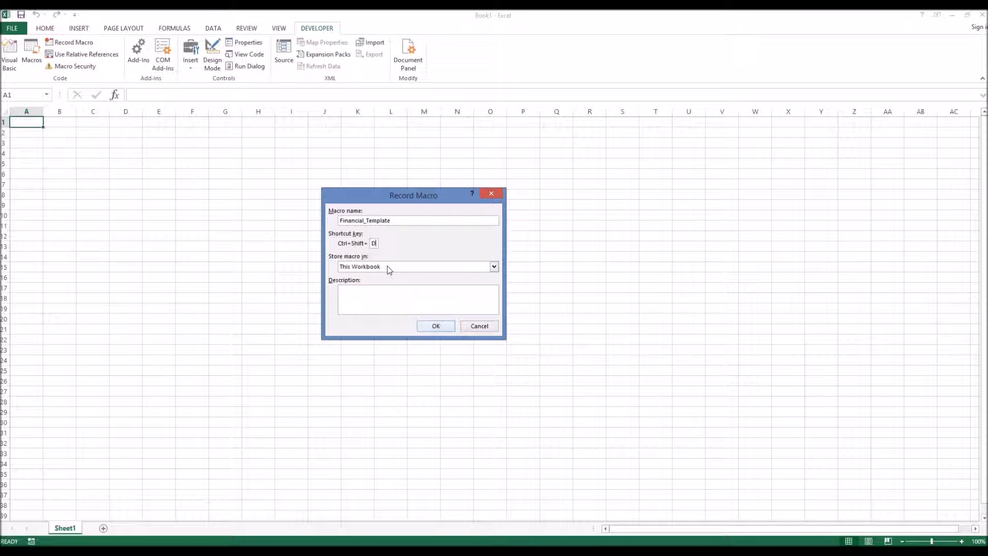
# Store the macro in This Workbook with the description "Makes Template" and start recording.
pyautogui.click(494, 266)
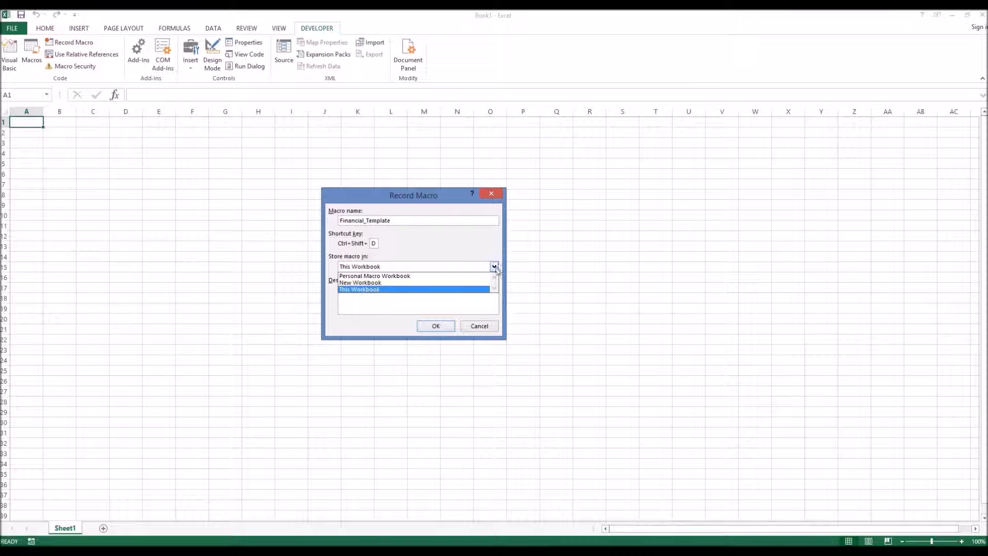
pyautogui.click(448, 289)
pyautogui.click(413, 293)
pyautogui.write('Makes Template')
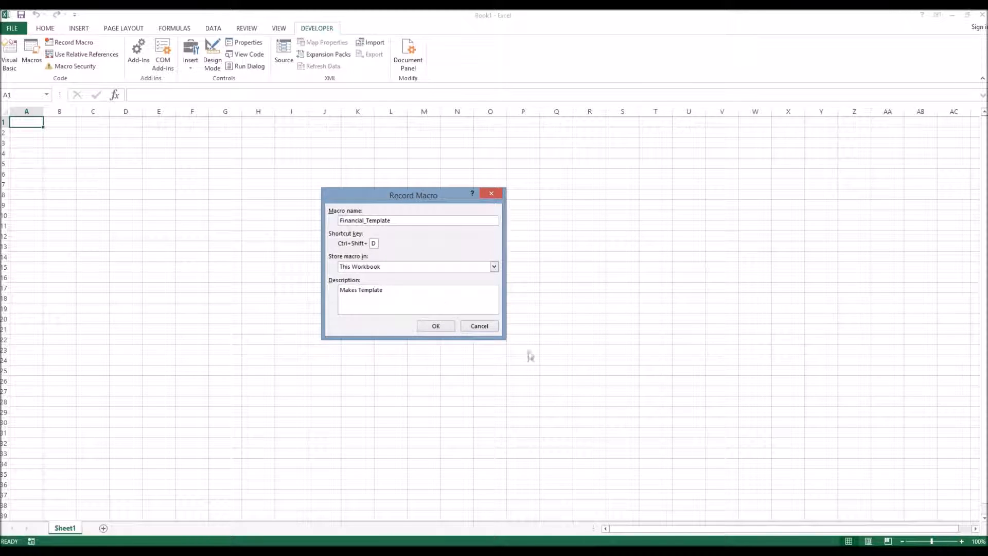
pyautogui.click(434, 325)
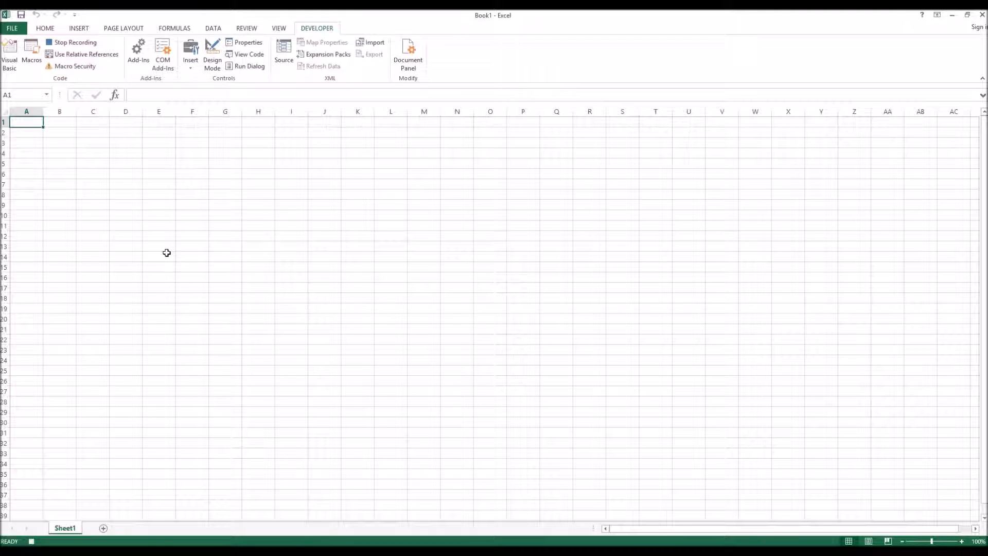
# Enter the title "Financial Report" in cell A1.
pyautogui.write('Fin')
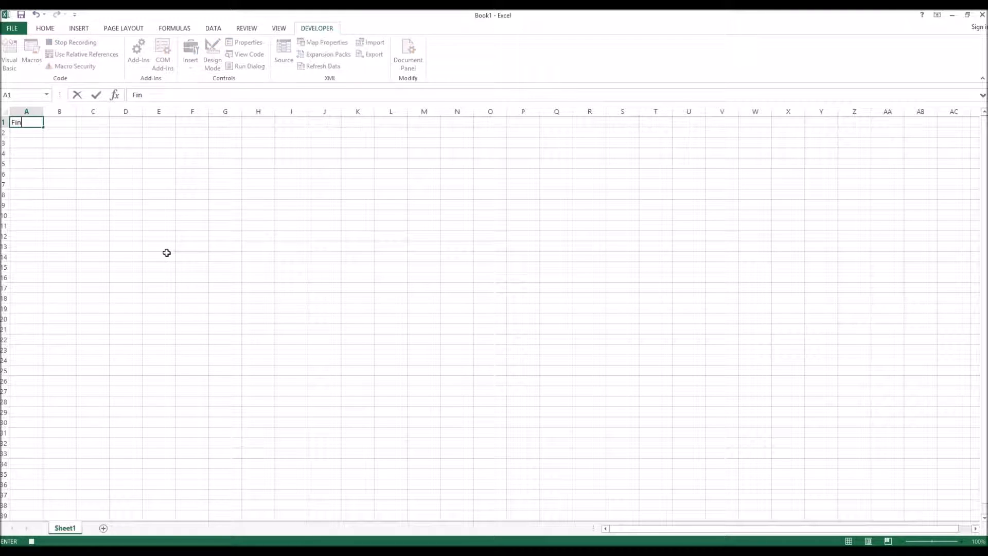
pyautogui.write('ancial Report')
pyautogui.press('Return')
pyautogui.press('Return')
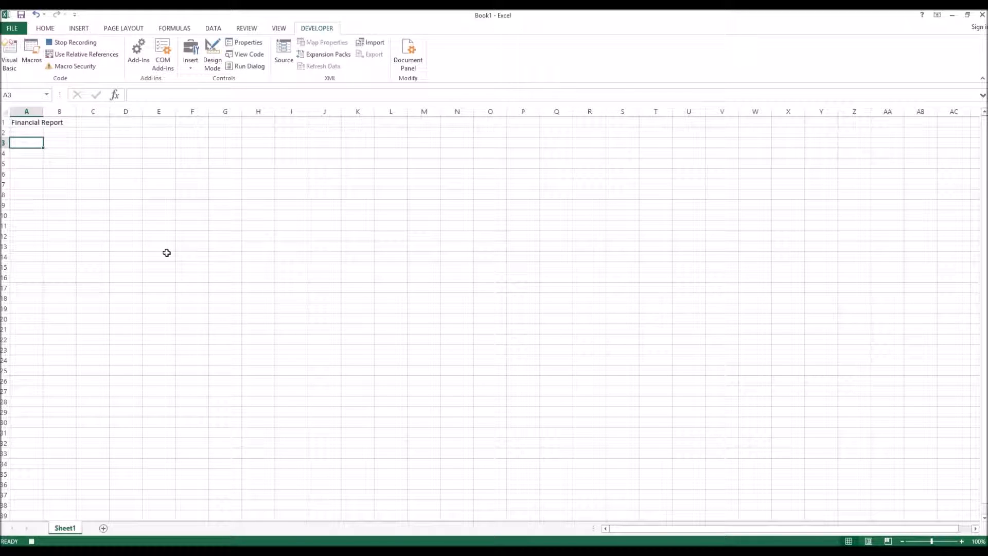
# Enter the heading "Income" in A3, with the column labels "Items" in A4 and "Amount" in B4.
pyautogui.write('Income')
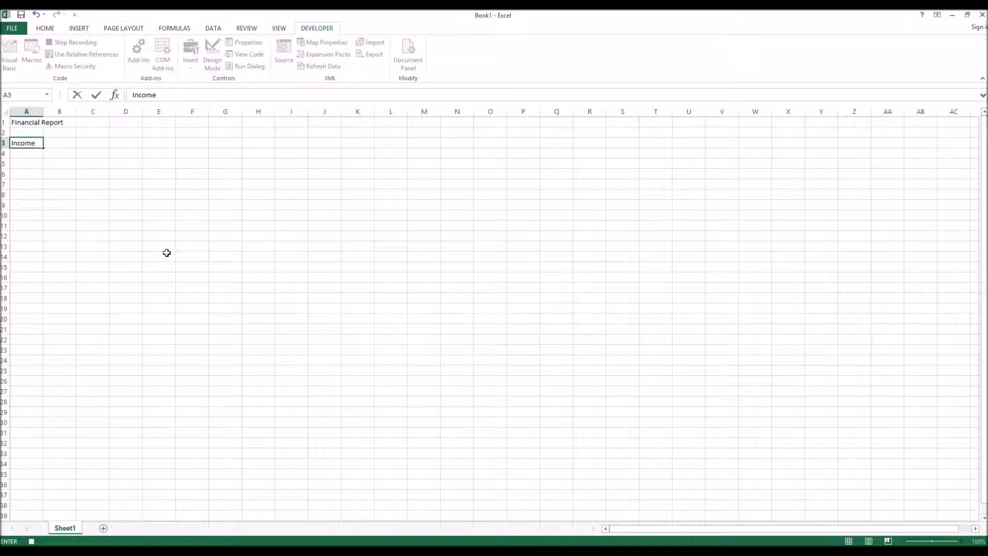
pyautogui.press('Tab')
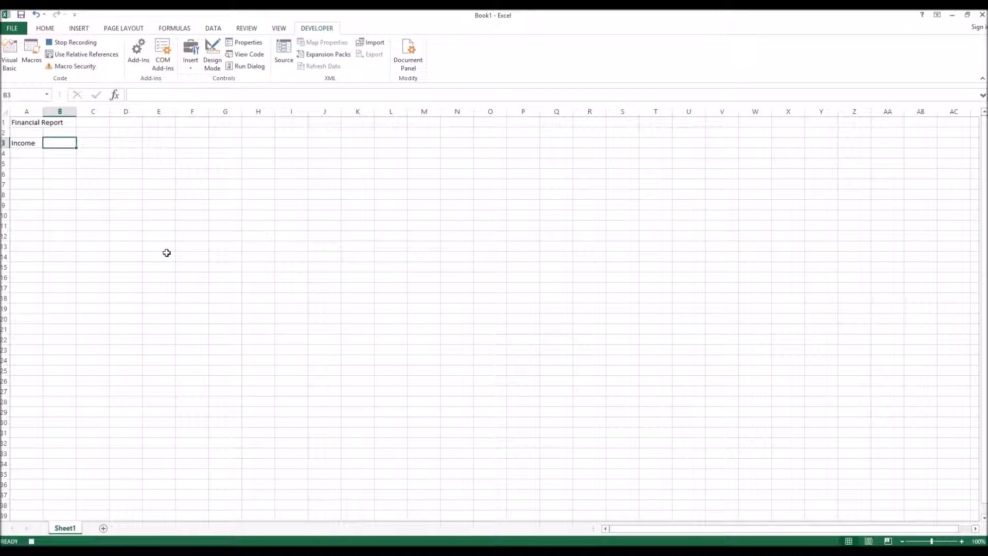
pyautogui.press('Return')
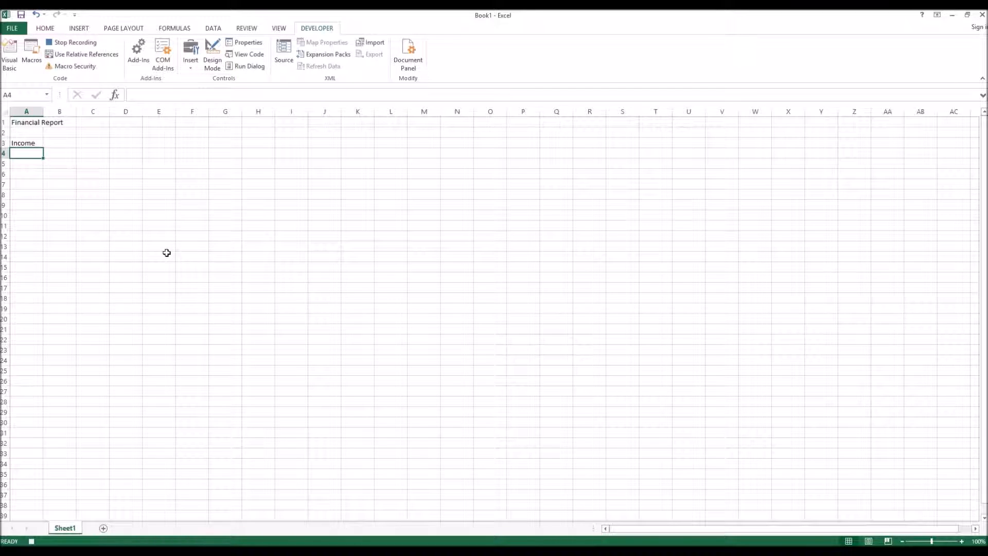
pyautogui.write('Items')
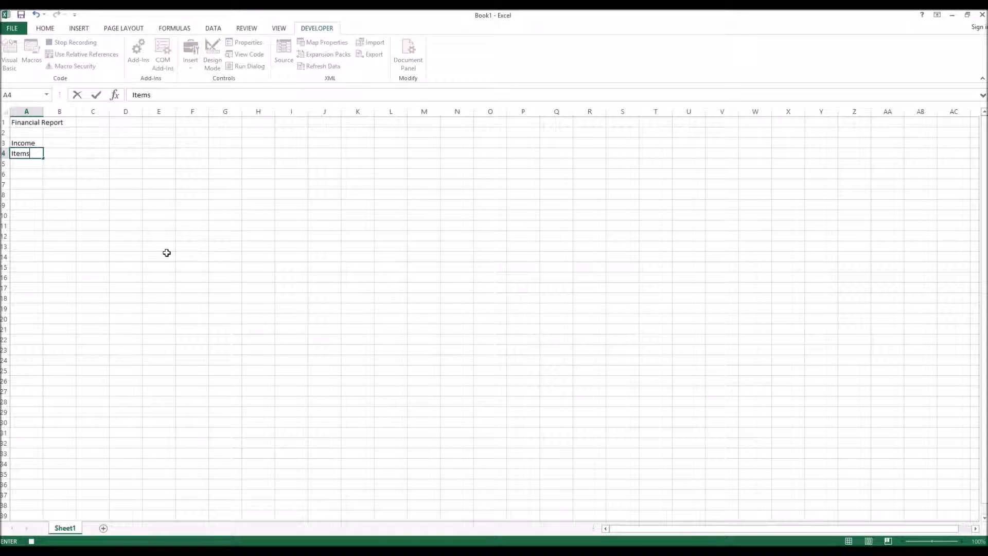
pyautogui.press('Tab')
pyautogui.write('Amount')
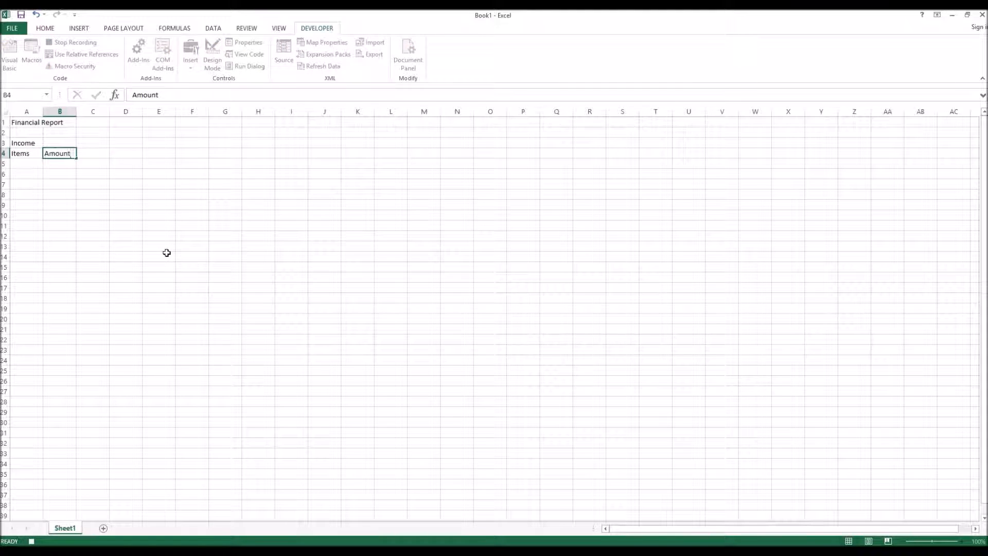
# Enter the heading "Expense" in D3, with the column labels "Items" in D4 and "Amount" in E4.
pyautogui.press('Tab')
pyautogui.press('Tab')
pyautogui.press('Up')
pyautogui.write('E')
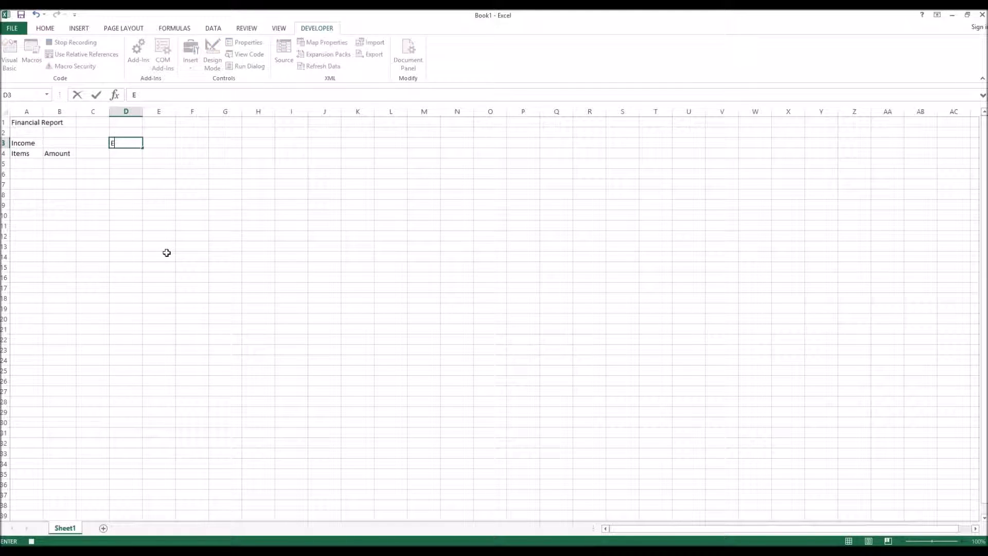
pyautogui.write('xpense')
pyautogui.press('Return')
pyautogui.write('Items')
pyautogui.press('Tab')
pyautogui.write('A')
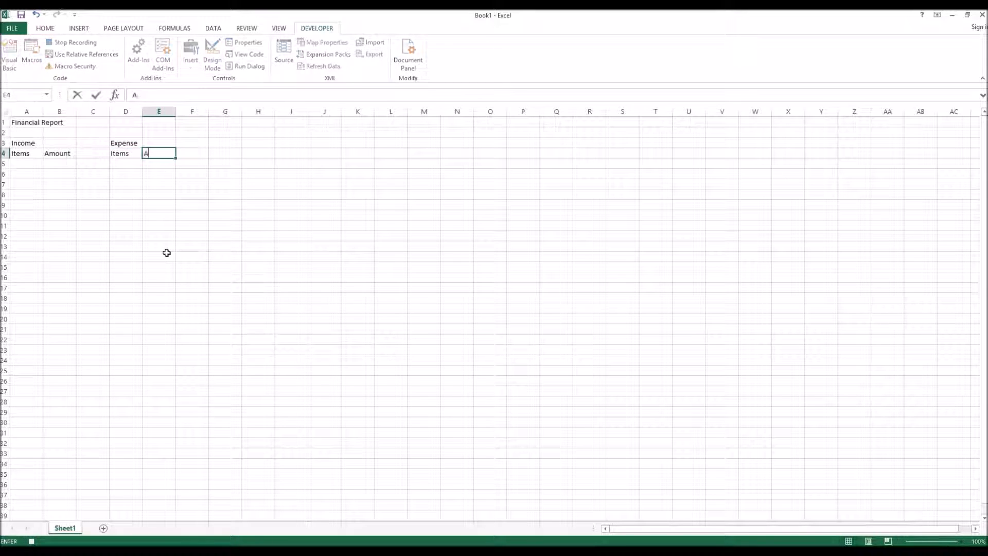
pyautogui.write('mount')
pyautogui.press('Return')
# Enter the formula =A5+B5 in cell C5.
pyautogui.press('Left')
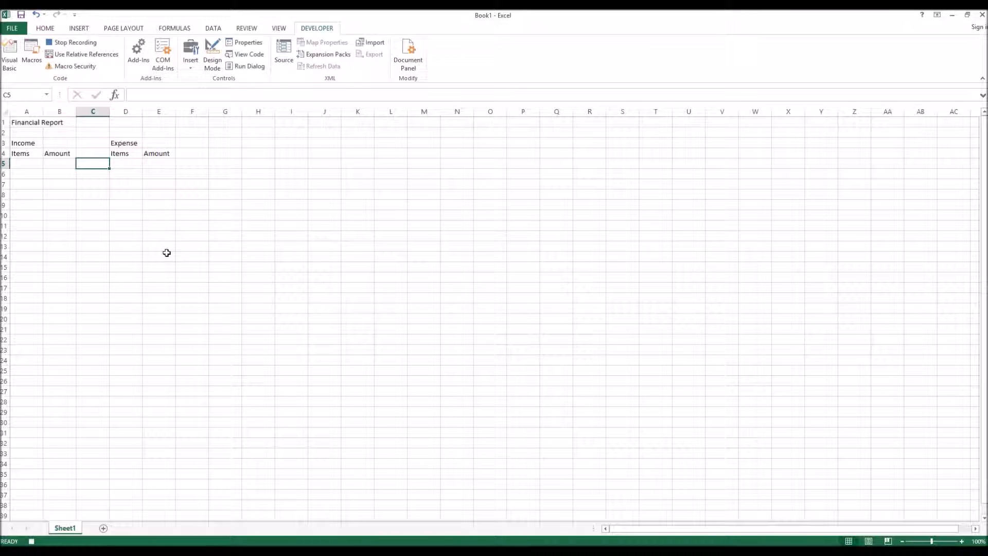
pyautogui.write('=')
pyautogui.press('Left')
pyautogui.press('Left')
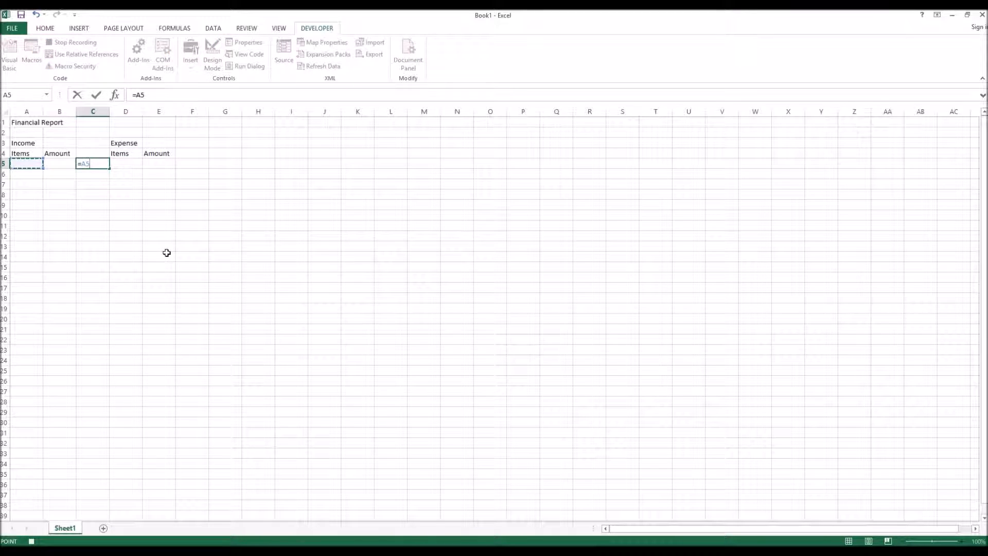
pyautogui.write('+')
pyautogui.press('Left')
pyautogui.press('Return')
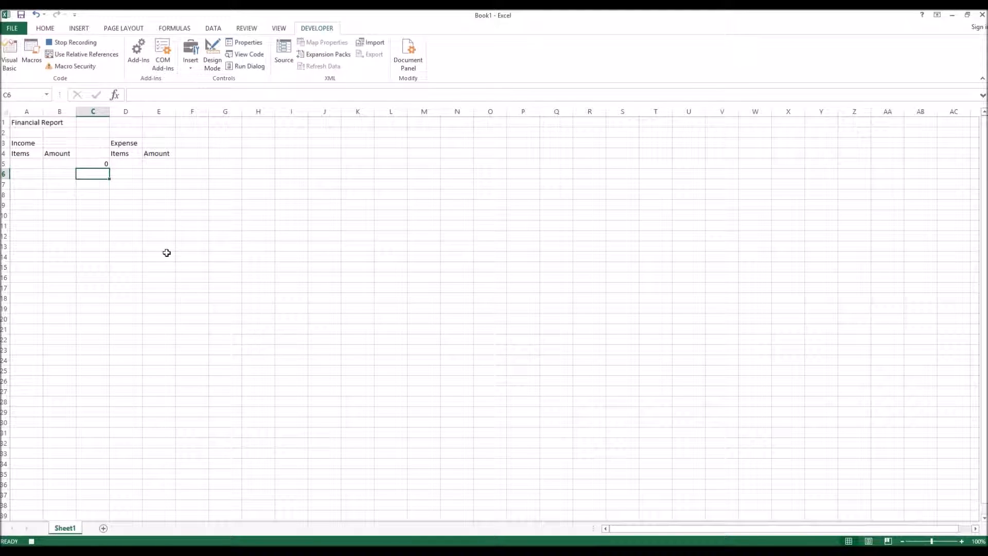
# Copy the formula from C5 into F5.
pyautogui.click(95, 162)
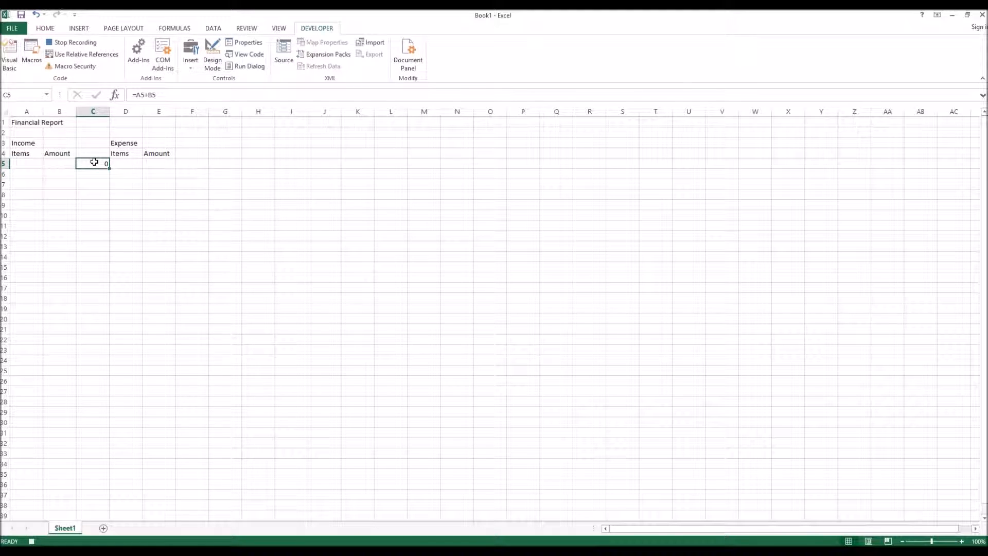
pyautogui.hotkey('ctrl', 'c')
pyautogui.click(192, 162)
pyautogui.hotkey('ctrl', 'v')
pyautogui.click(193, 225)
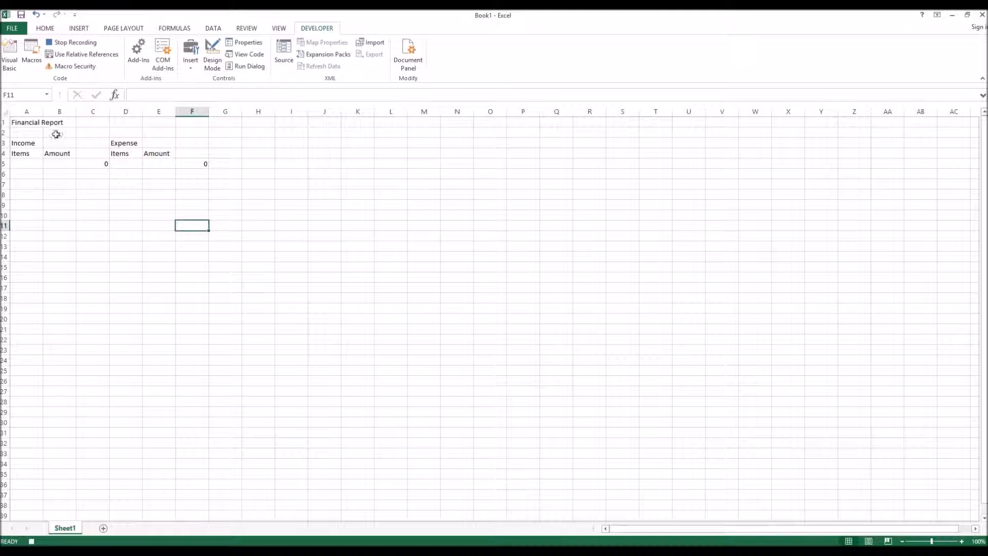
# Fill cell A1 with dark green and widen column A so that the whole title fits inside it.
pyautogui.click(23, 122)
pyautogui.click(45, 28)
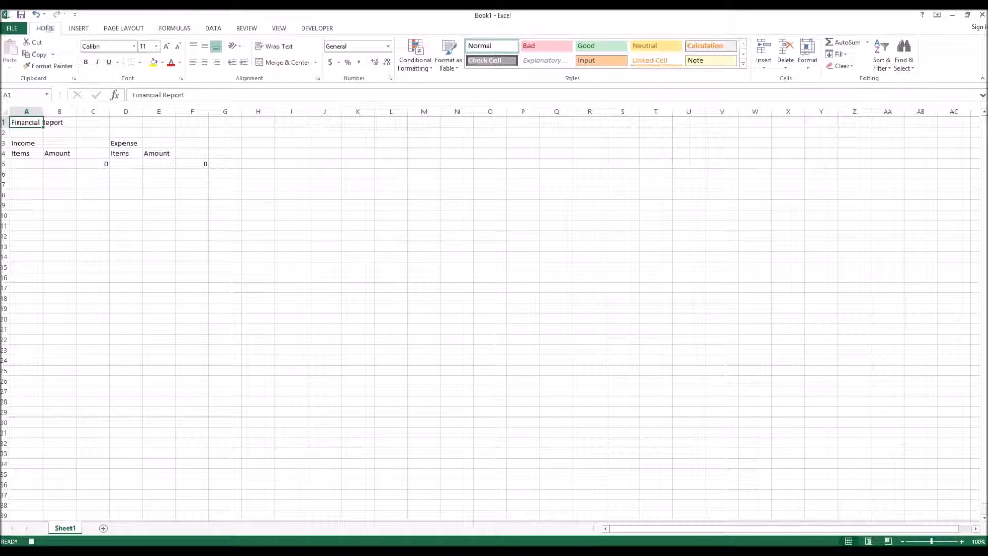
pyautogui.click(163, 62)
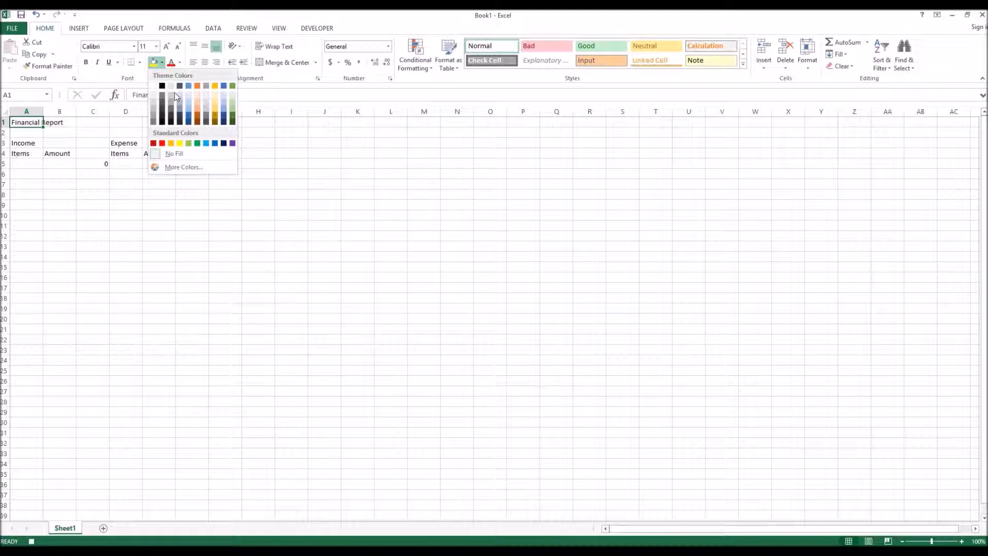
pyautogui.click(228, 123)
pyautogui.click(296, 201)
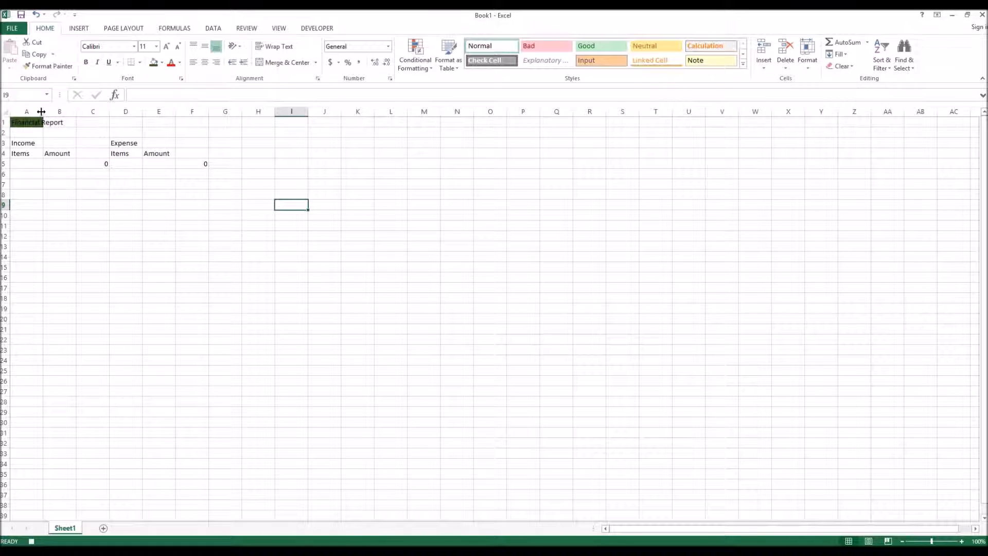
pyautogui.moveTo(45, 111); pyautogui.dragTo(101, 111)
pyautogui.click(230, 205)
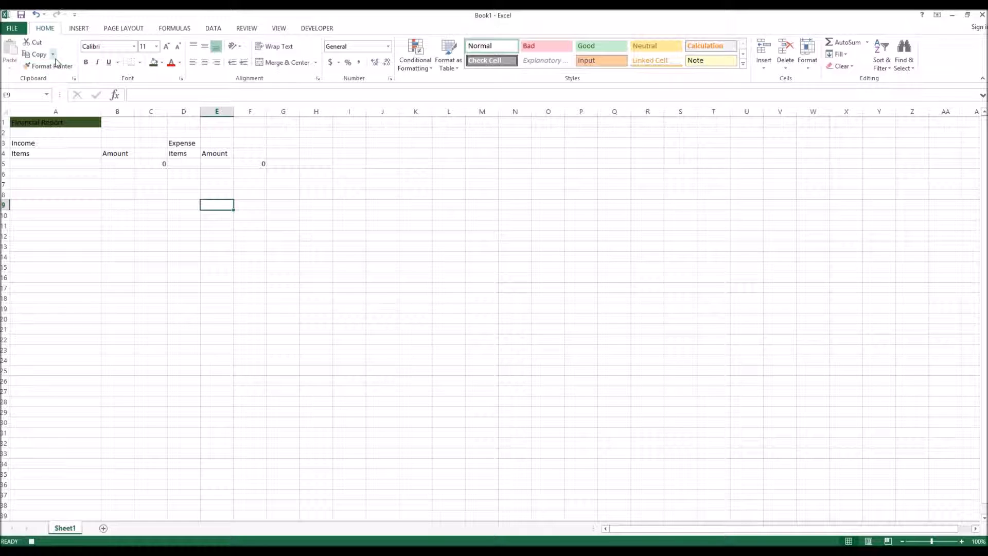
# Stop recording the macro and clear the contents of A1:J13.
pyautogui.click(317, 29)
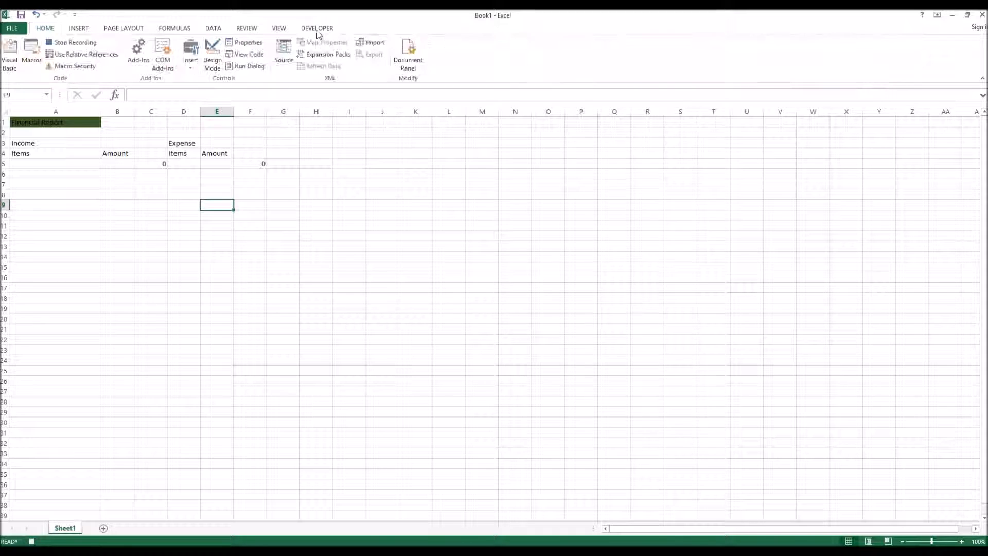
pyautogui.click(70, 46)
pyautogui.moveTo(383, 245); pyautogui.dragTo(31, 122)
pyautogui.press('Delete')
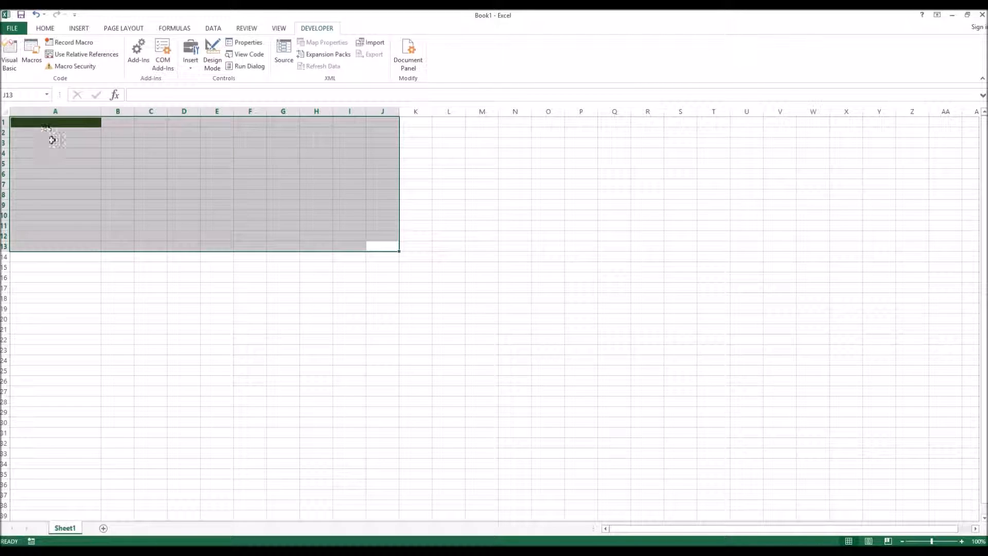
# Remove the green fill from A1 by copying the formatting of an empty unfilled cell onto it with Format Painter.
pyautogui.click(53, 142)
pyautogui.click(46, 28)
pyautogui.click(49, 65)
pyautogui.click(40, 123)
pyautogui.click(126, 226)
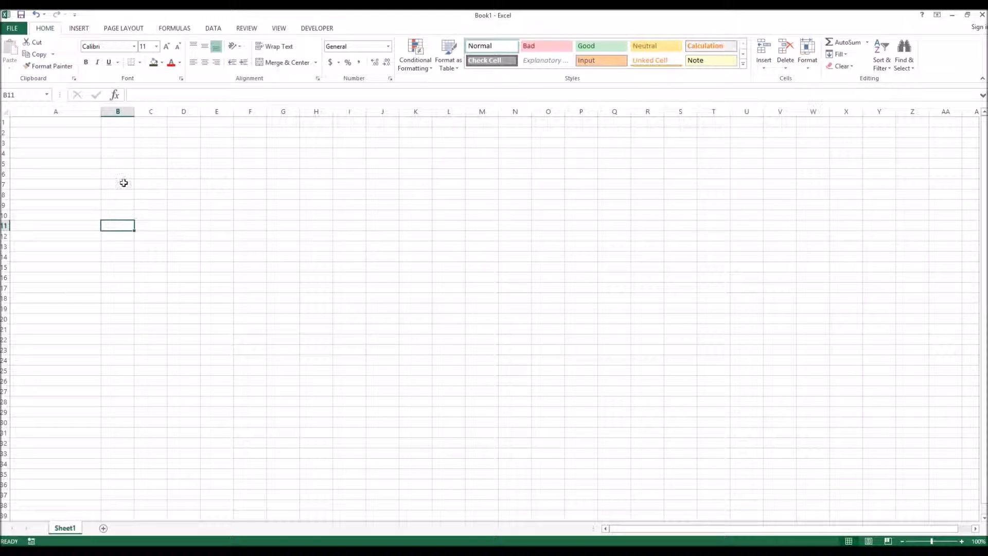
# Run the Financial_Template macro with A1 selected and check the formula in C5.
pyautogui.click(86, 122)
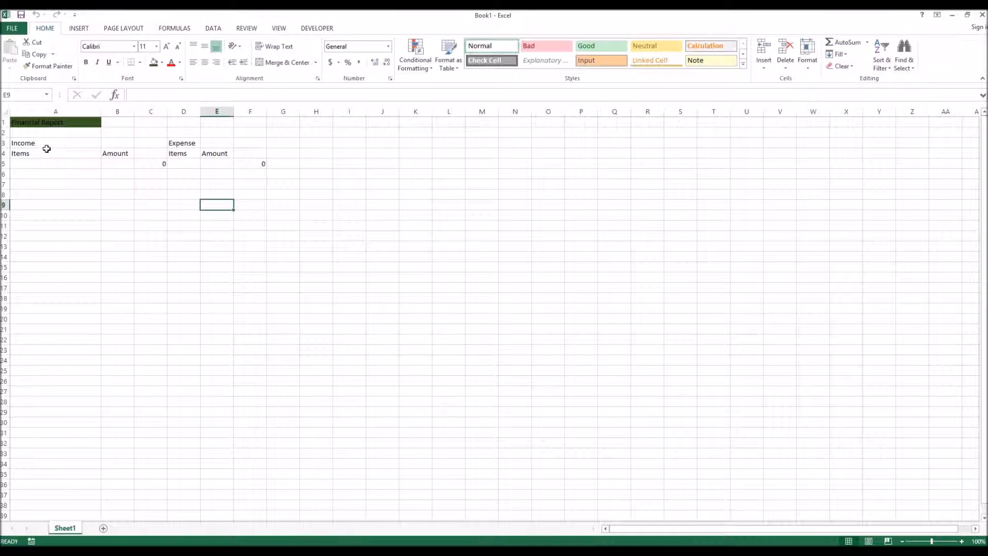
pyautogui.click(143, 165)
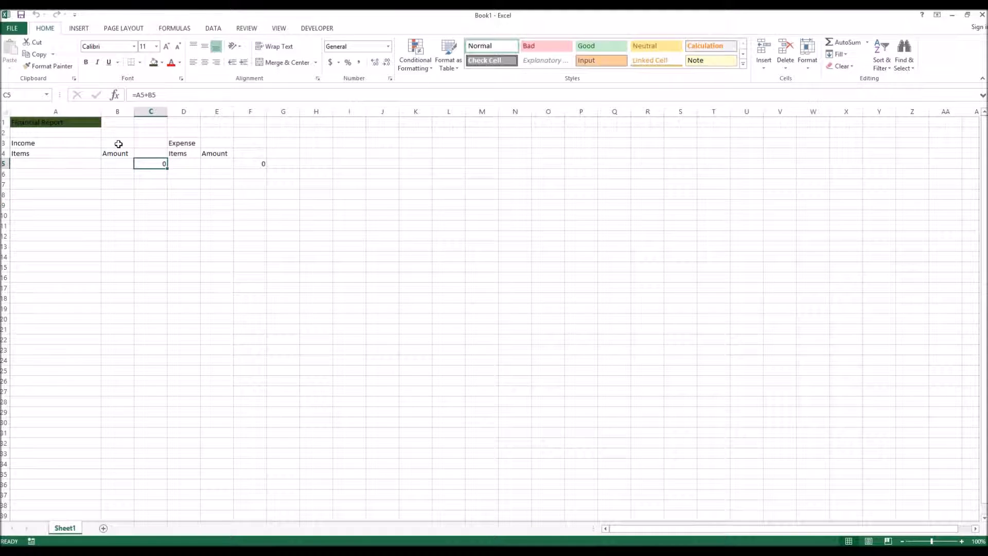
pyautogui.click(72, 163)
pyautogui.click(140, 164)
# Enter 1 in A5 and 2 in B5 to test the formula in C5.
pyautogui.click(46, 165)
pyautogui.write('1')
pyautogui.press('Return')
pyautogui.press('Up')
pyautogui.press('Right')
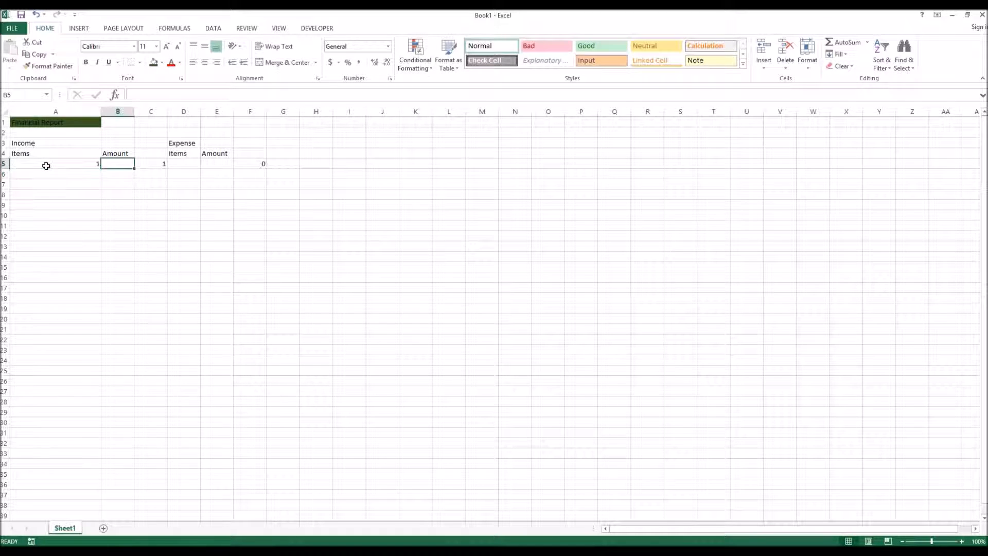
pyautogui.write('2')
pyautogui.press('Return')
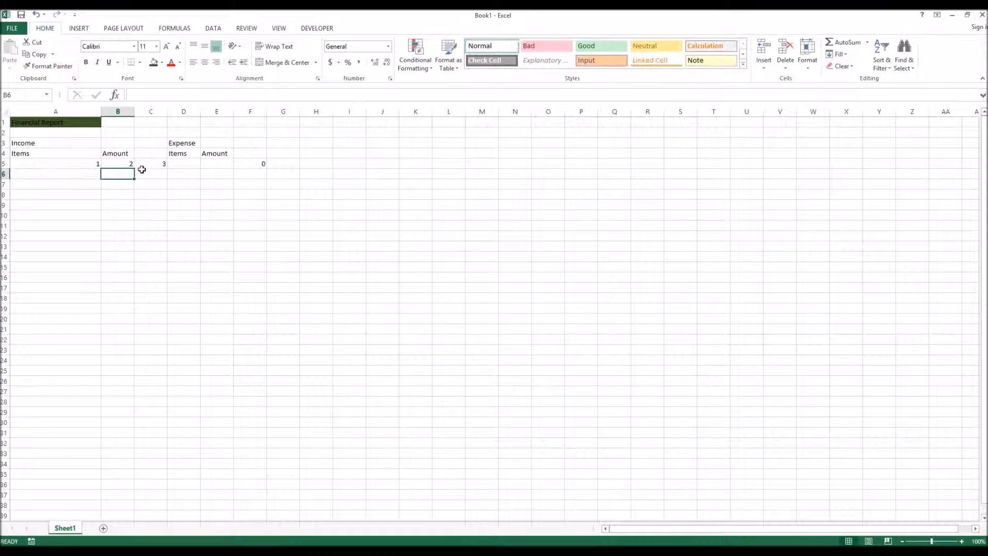
# Set A5 to 0 and clear the test value from B5.
pyautogui.click(124, 165)
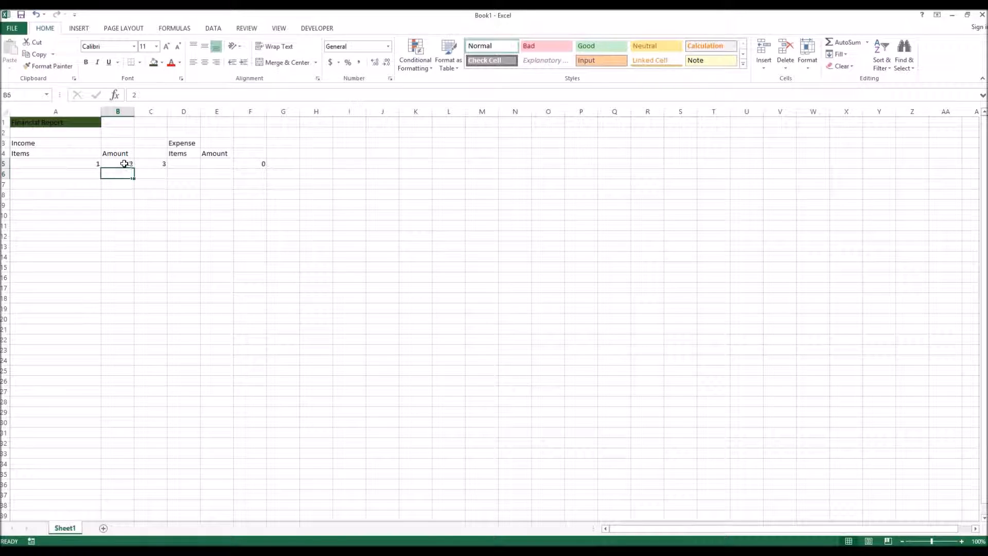
pyautogui.press('Left')
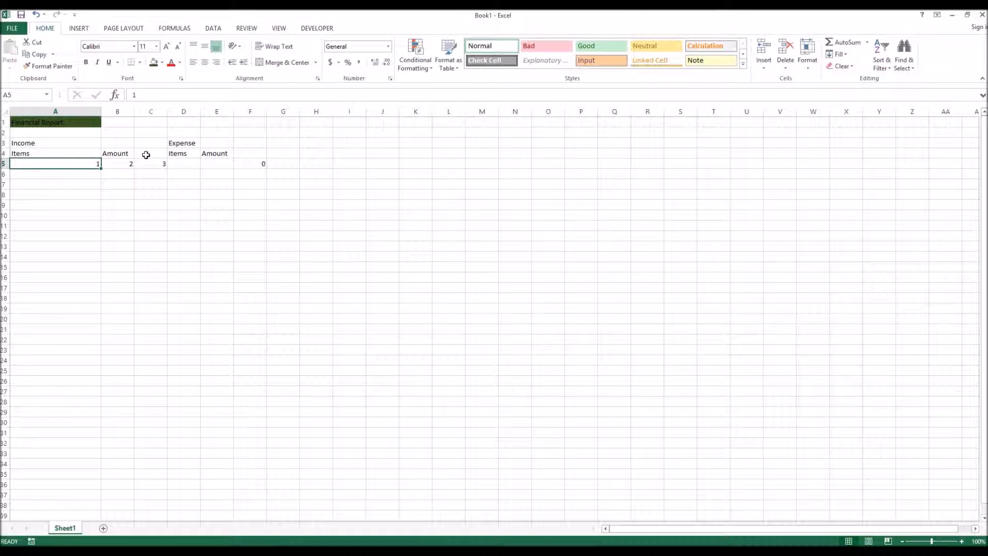
pyautogui.write('0')
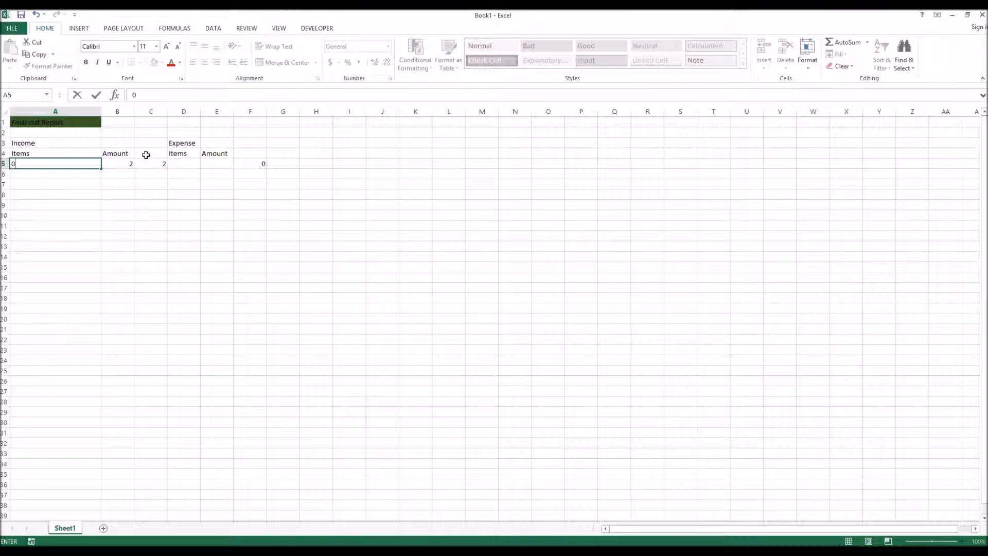
pyautogui.click(124, 164)
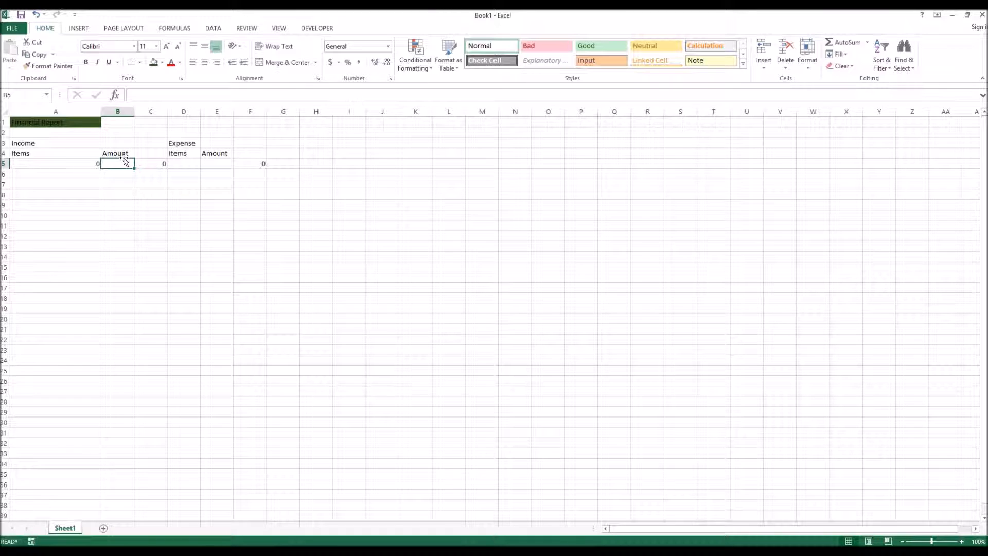
# Clear the contents of A1:K15 and reset A1's fill by painting an empty cell's format onto it.
pyautogui.moveTo(416, 267); pyautogui.dragTo(52, 122)
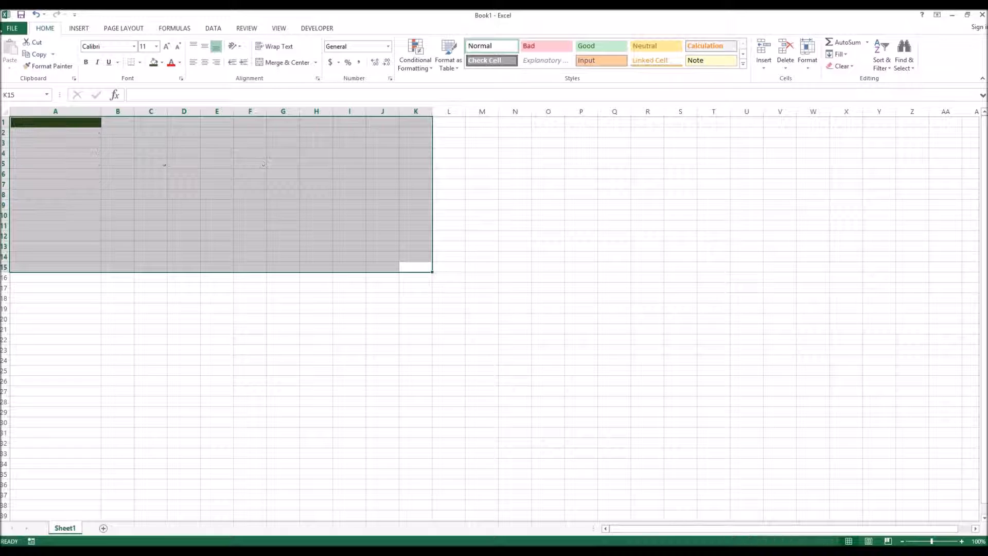
pyautogui.click(258, 362)
pyautogui.click(68, 66)
pyautogui.click(80, 122)
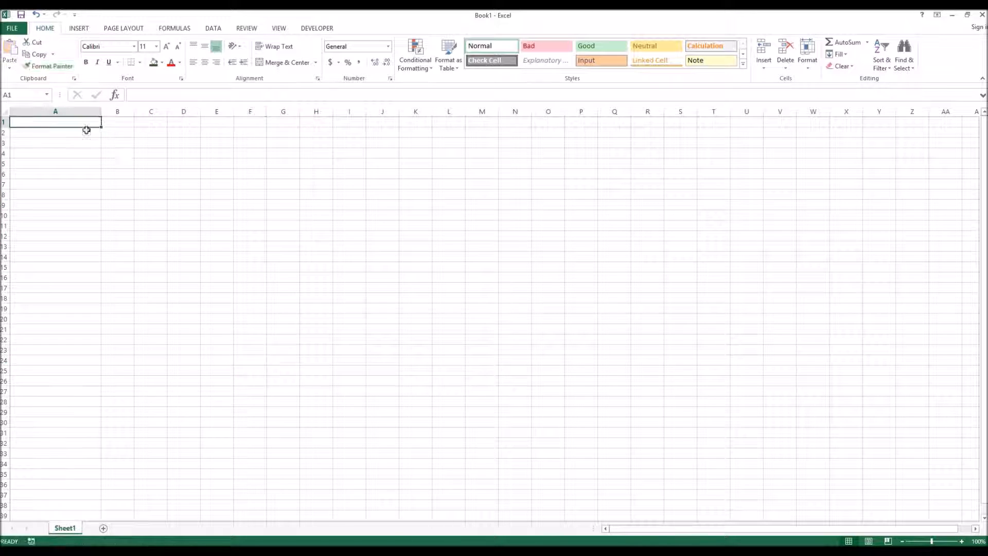
pyautogui.click(226, 237)
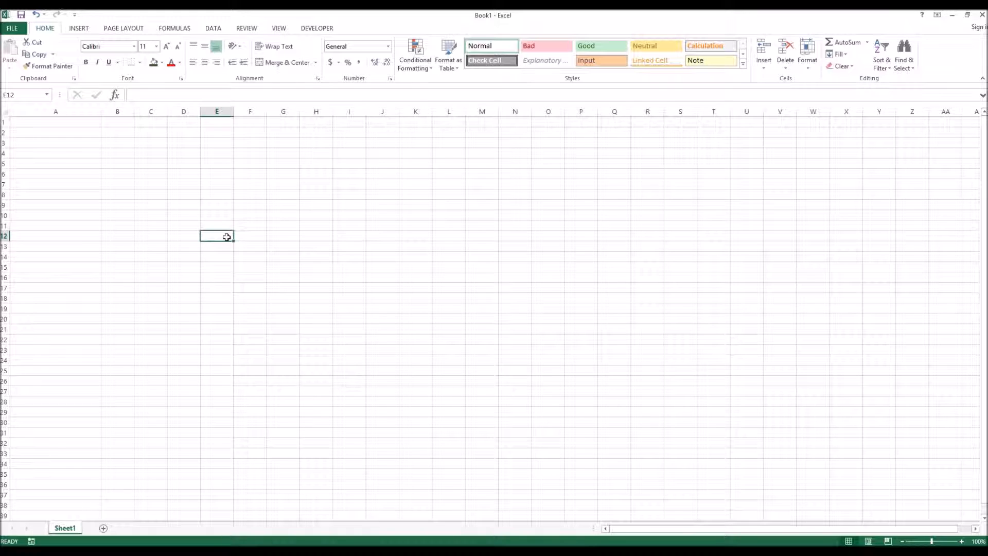